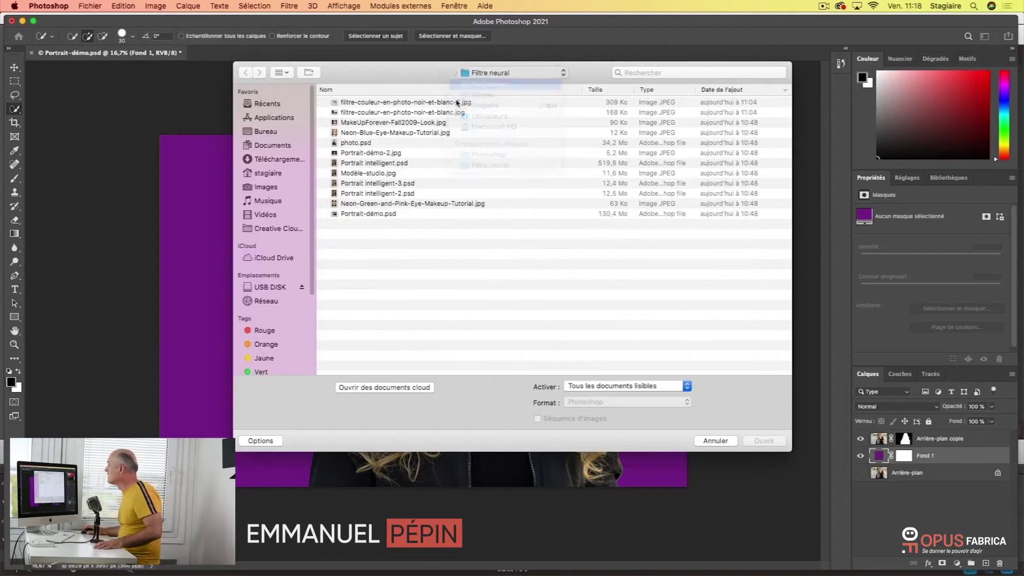
Open Maison.jpg, start Remplacement du ciel on it and move the dialog off the house.
click(368, 123)
double_click(369, 123)
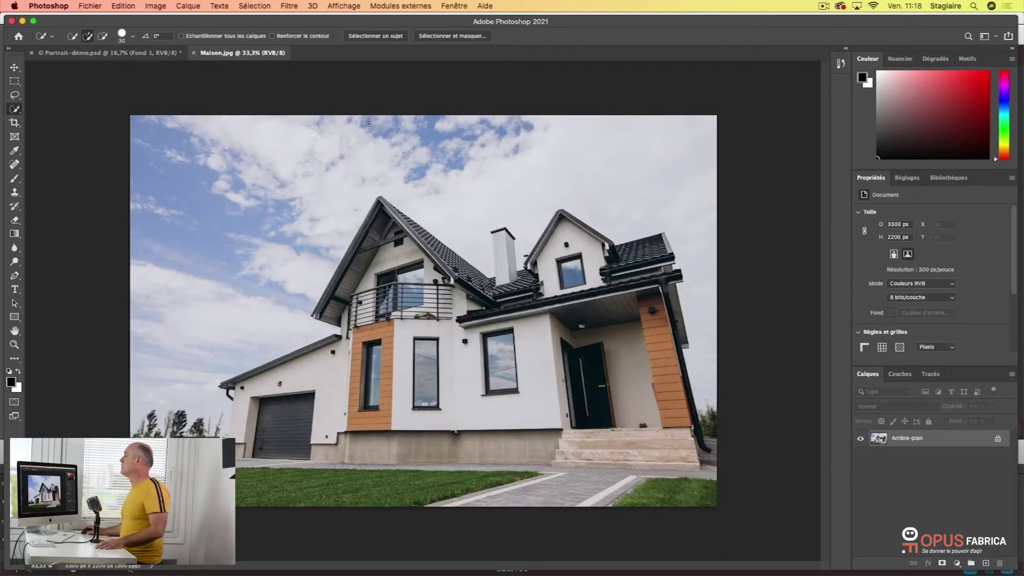
click(129, 8)
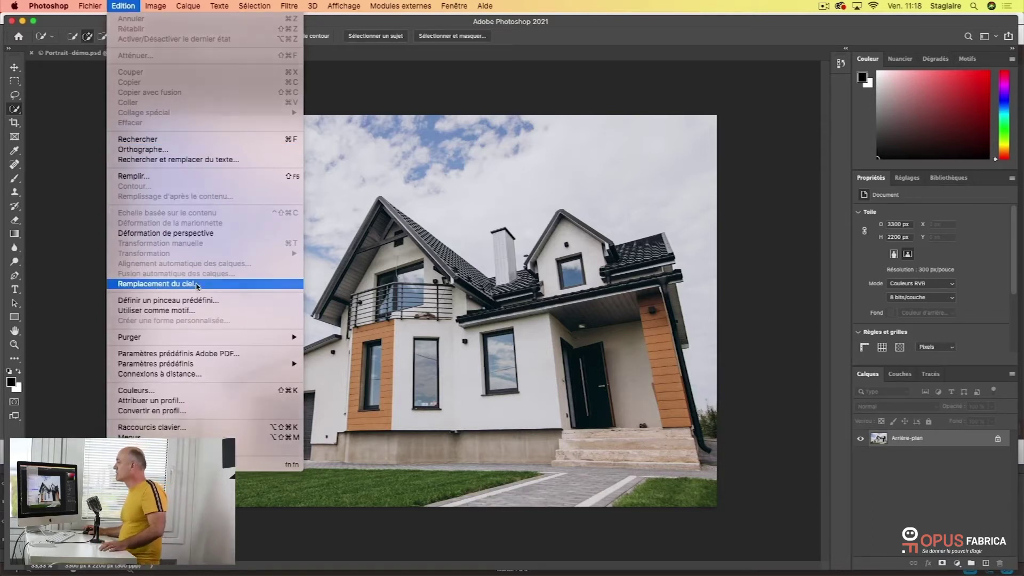
click(197, 286)
drag(477, 102, 770, 109)
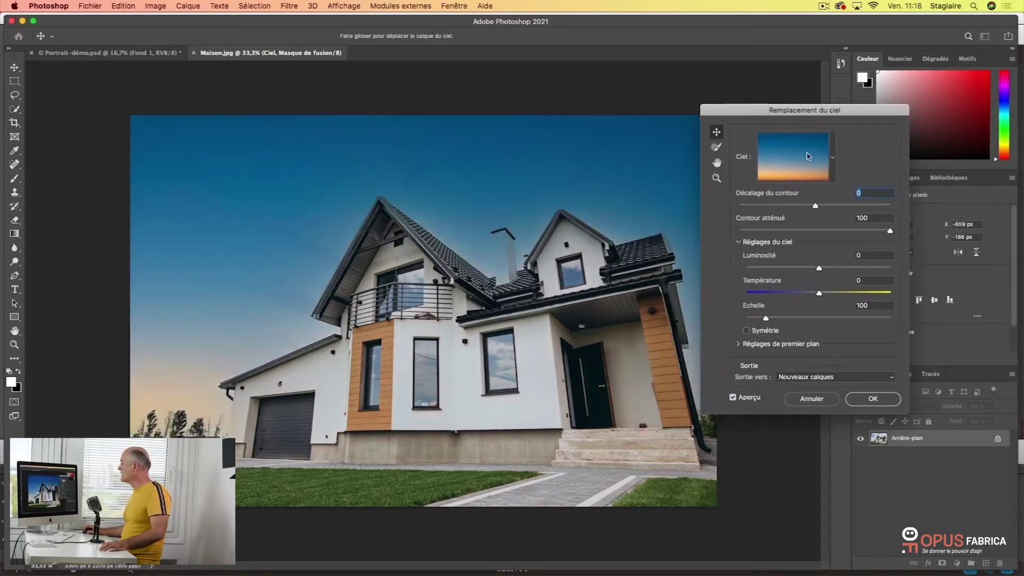
Compare the third and fourth cloudy presets of the Ciels bleus group and choose the third.
click(832, 157)
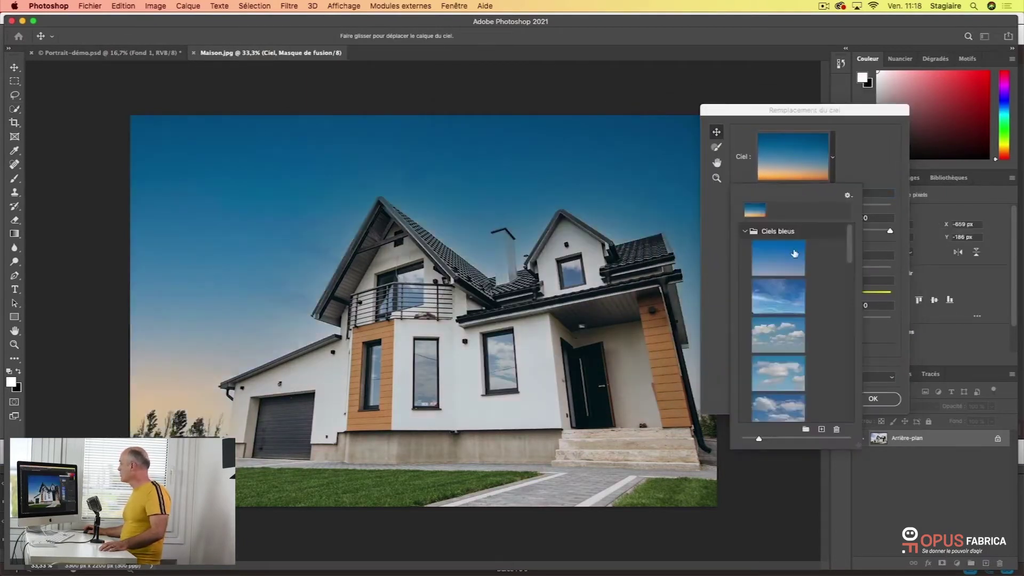
click(777, 335)
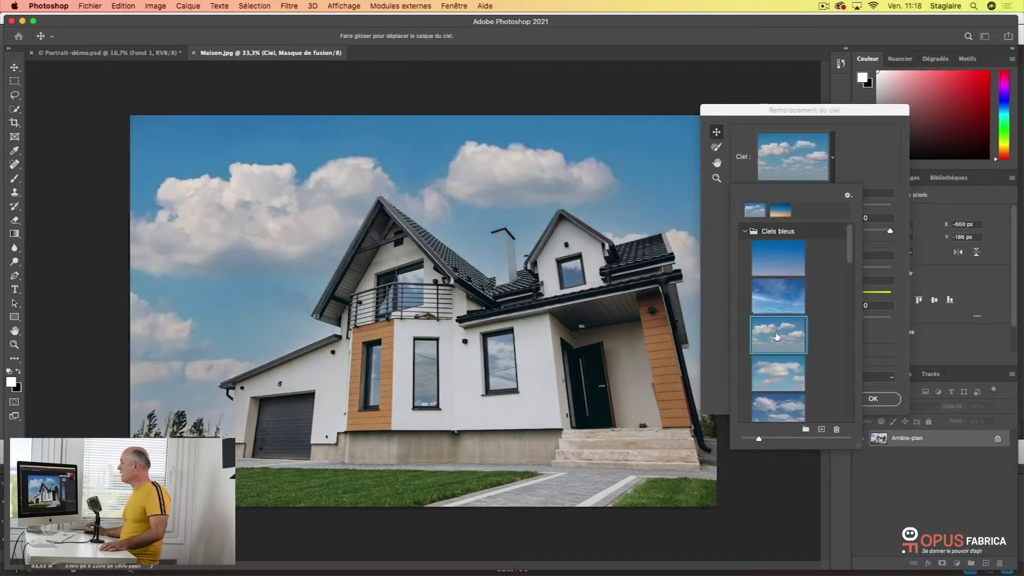
click(773, 379)
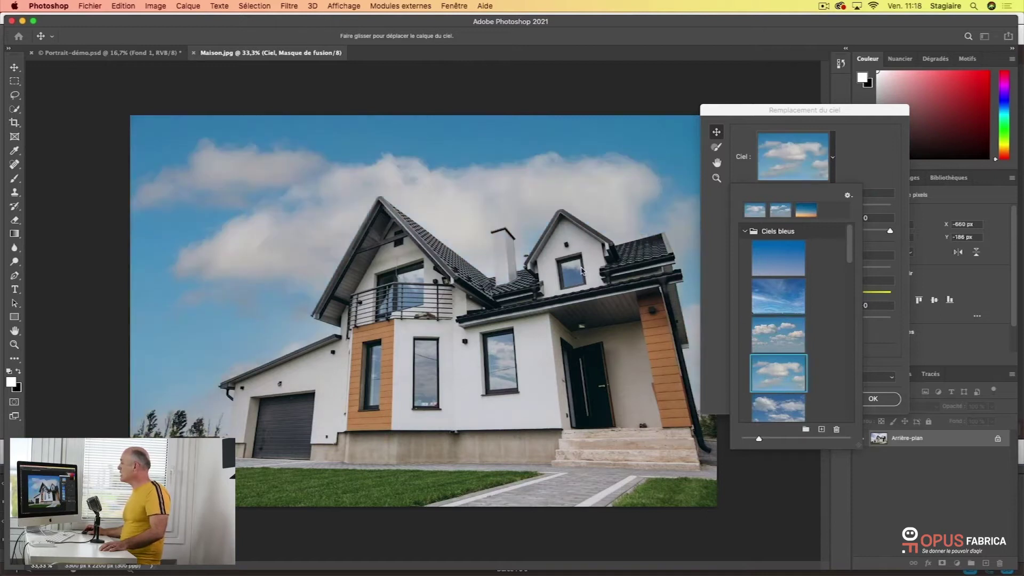
click(790, 334)
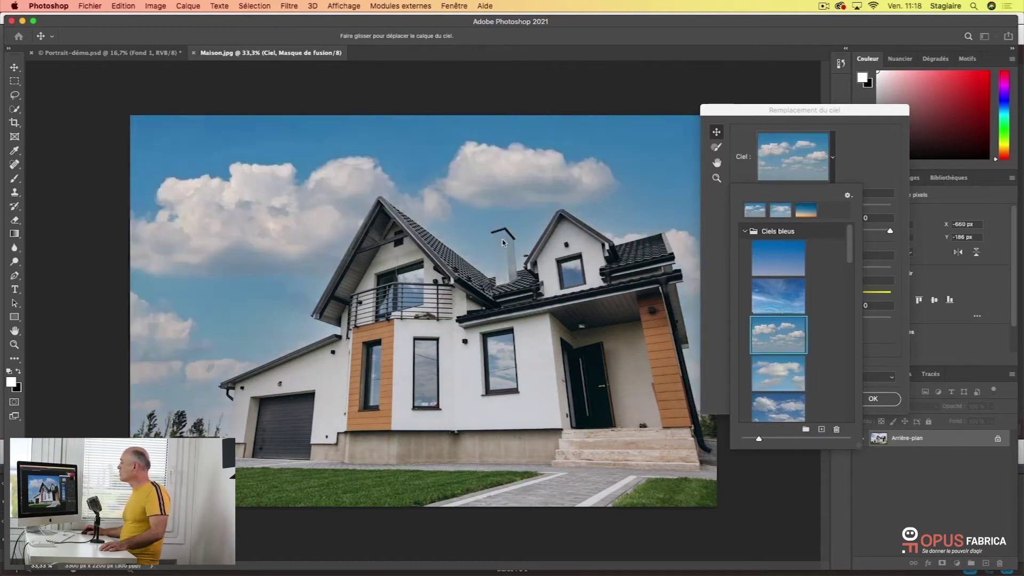
Brush the replacement sky off the chimney with the sky brush in subtract mode.
click(717, 148)
key(alt)
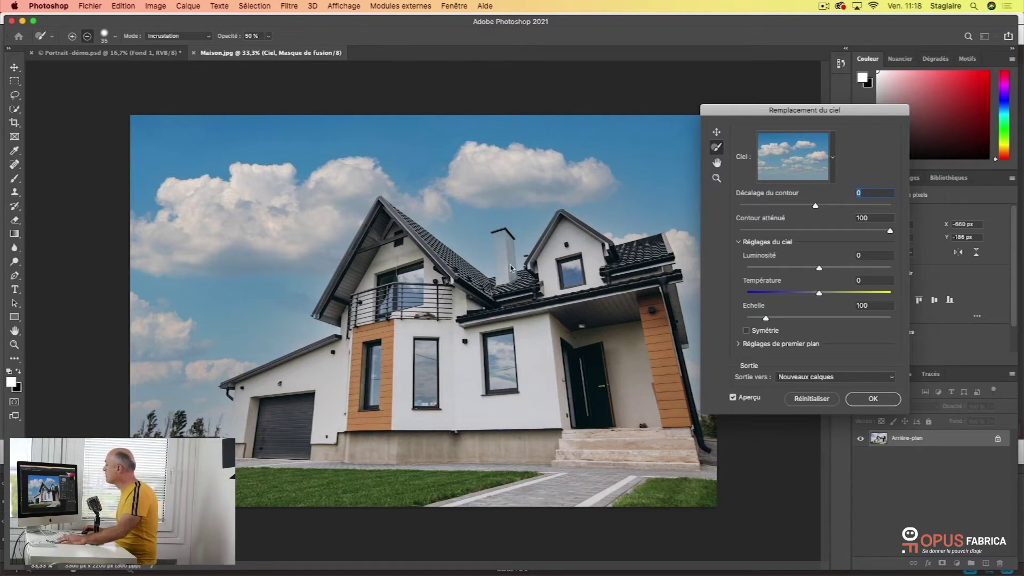
click(500, 284)
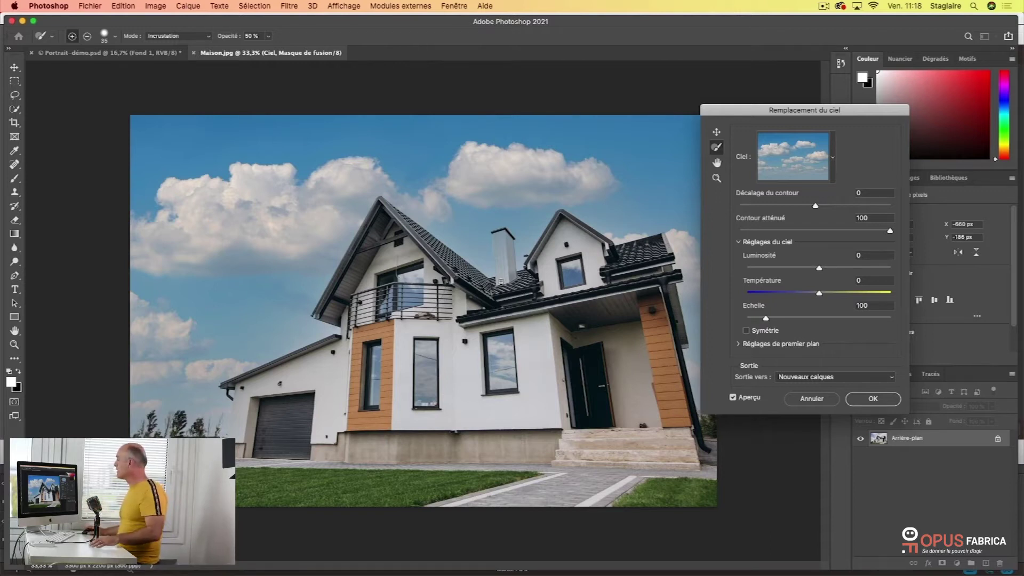
Try the third preset of the Spectaculaire group, a pink and purple sunset, as the replacement sky.
click(830, 170)
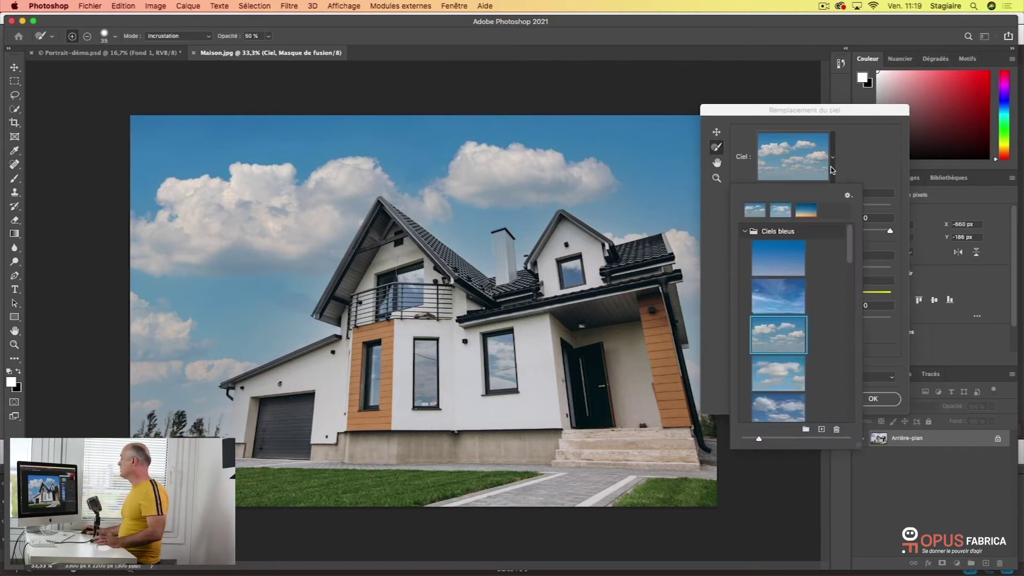
click(745, 231)
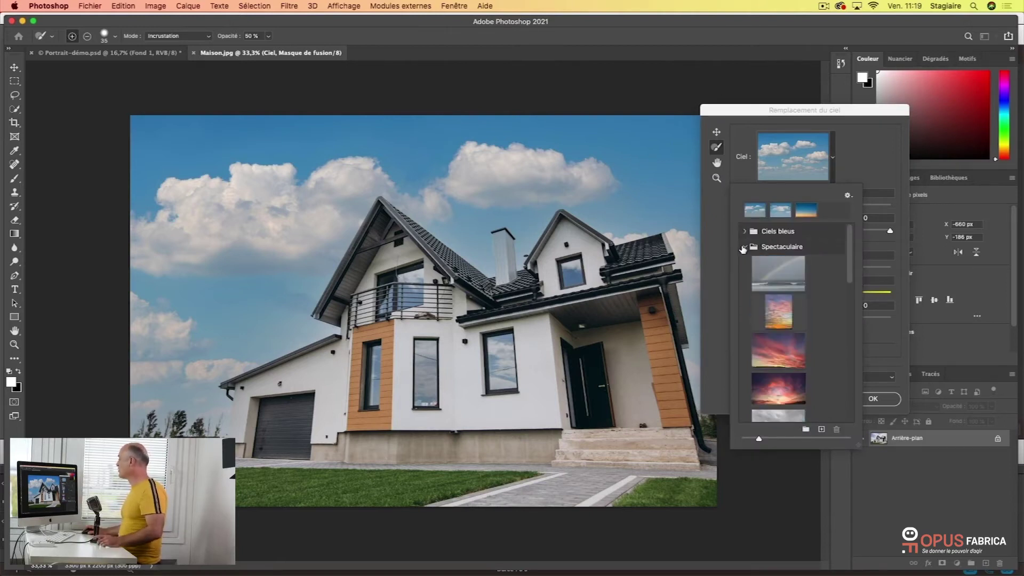
click(778, 350)
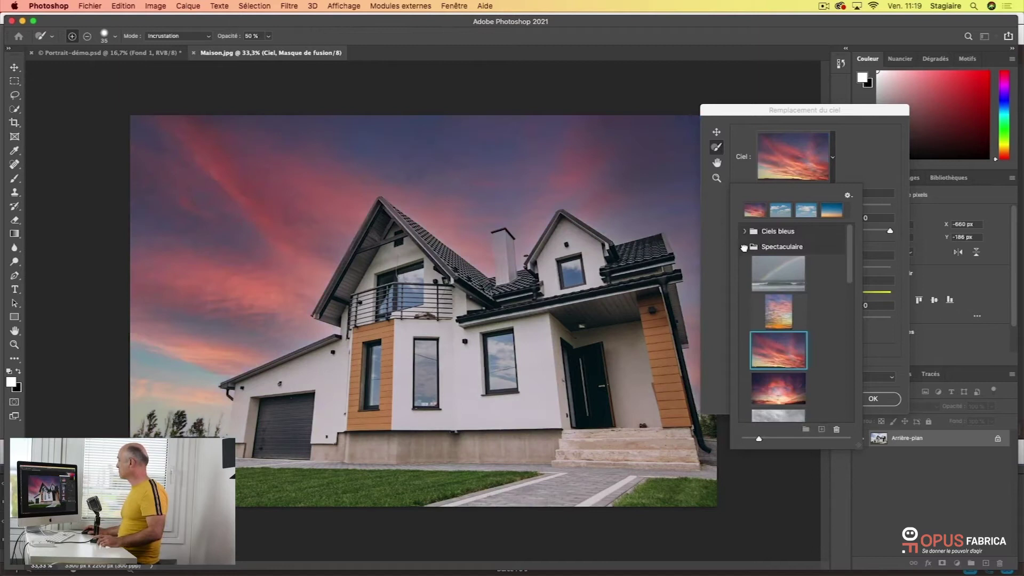
Collapse the sky preset groups and create a new group named Cieux persos.
click(744, 247)
scroll(768, 341, down, 3)
scroll(756, 337, up, 3)
click(745, 232)
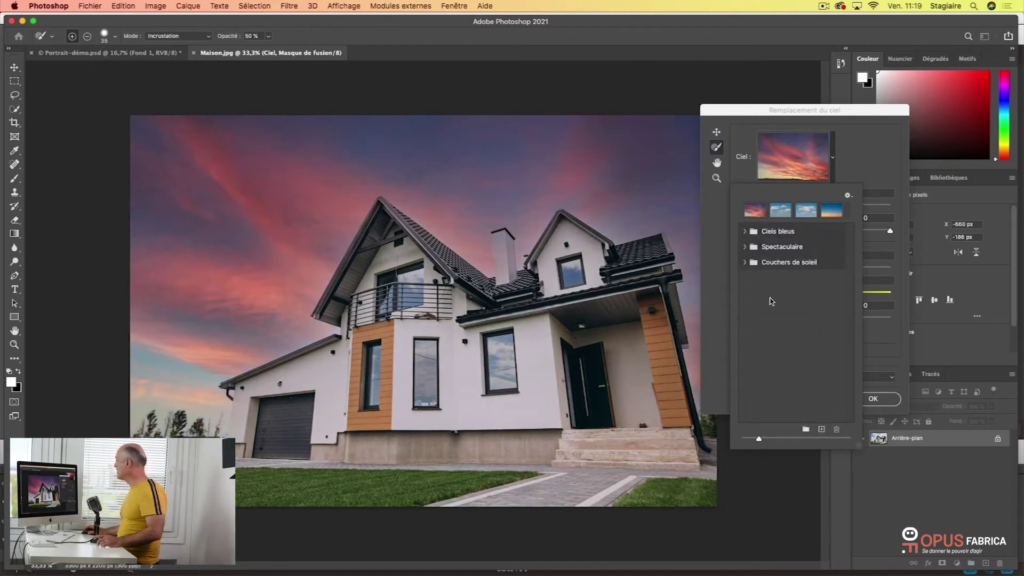
click(806, 429)
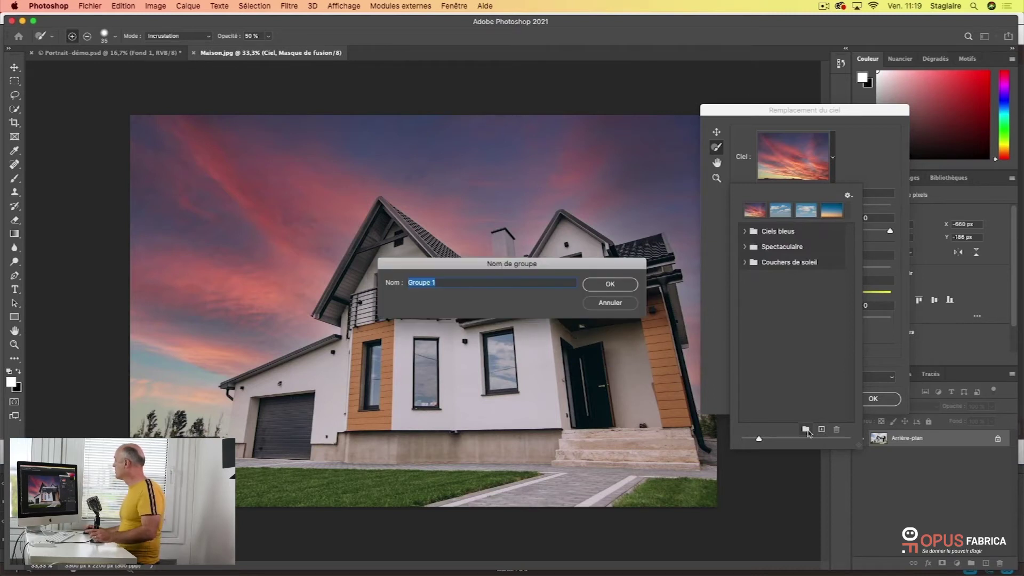
text(Cieux persos)
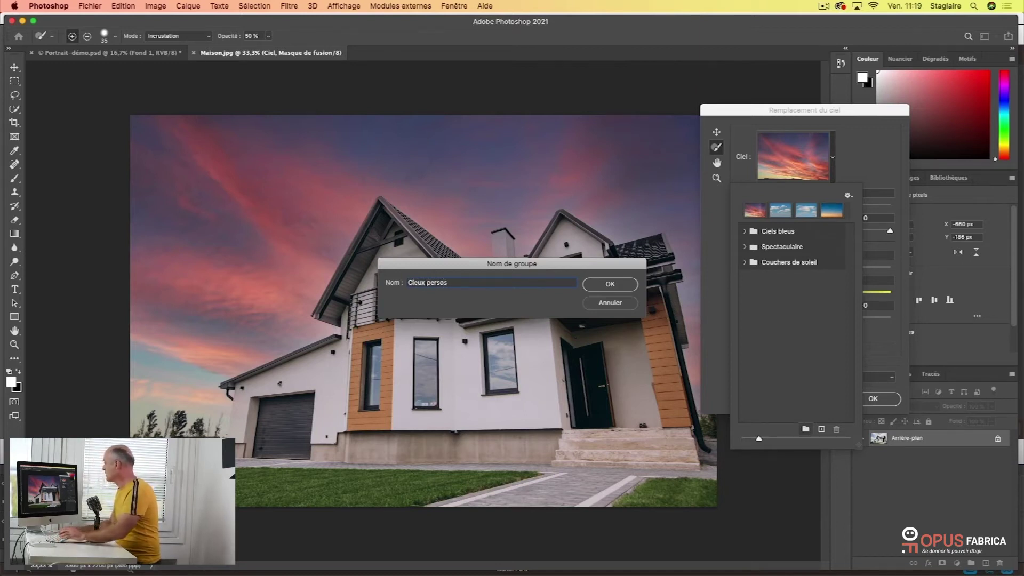
key(Return)
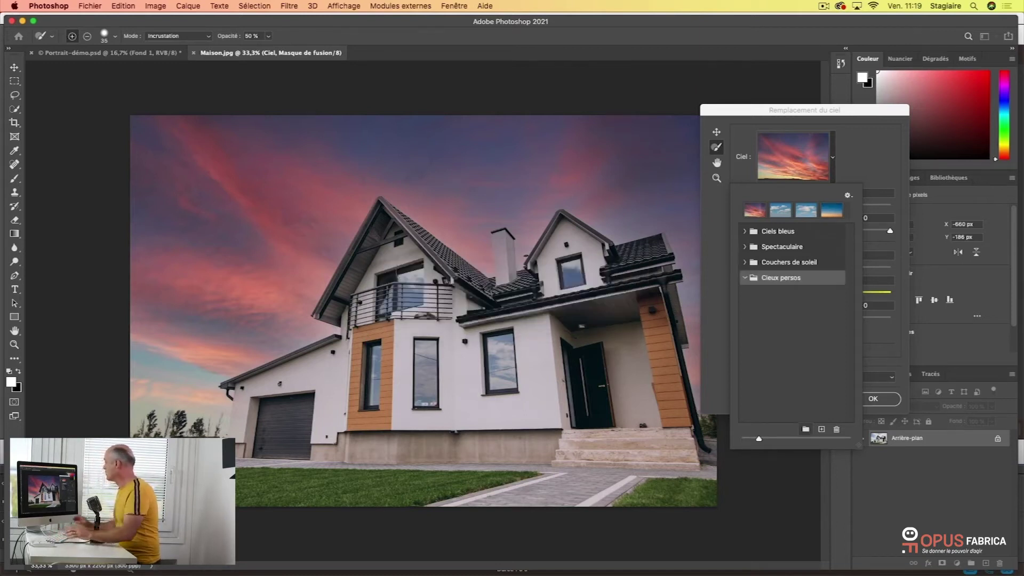
Add ciel-fantaisie-1.jpg and ciel-fantaisie-2.jpg to the Cieux persos group as sky presets, keeping their default names.
click(822, 430)
double_click(355, 123)
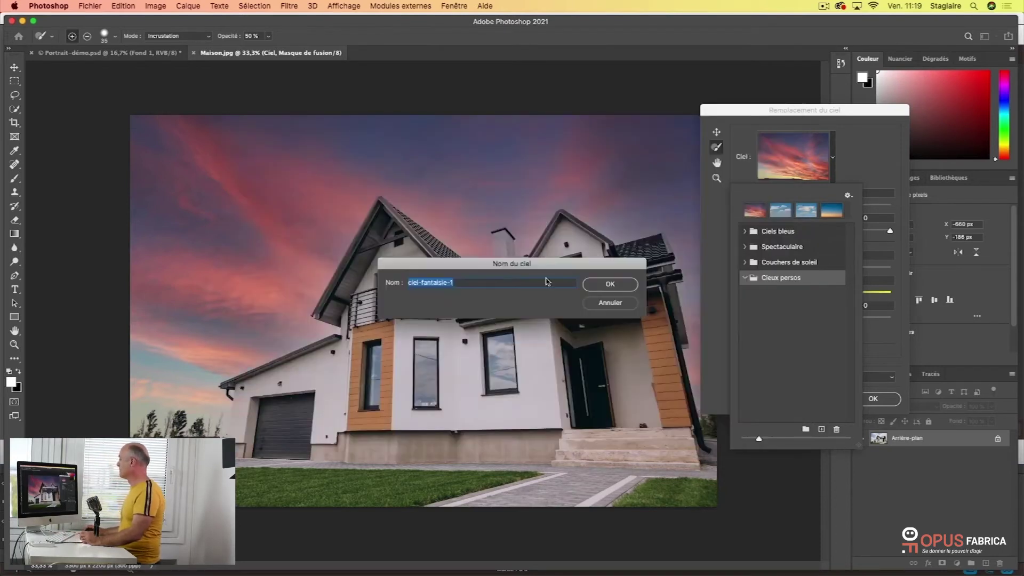
click(621, 288)
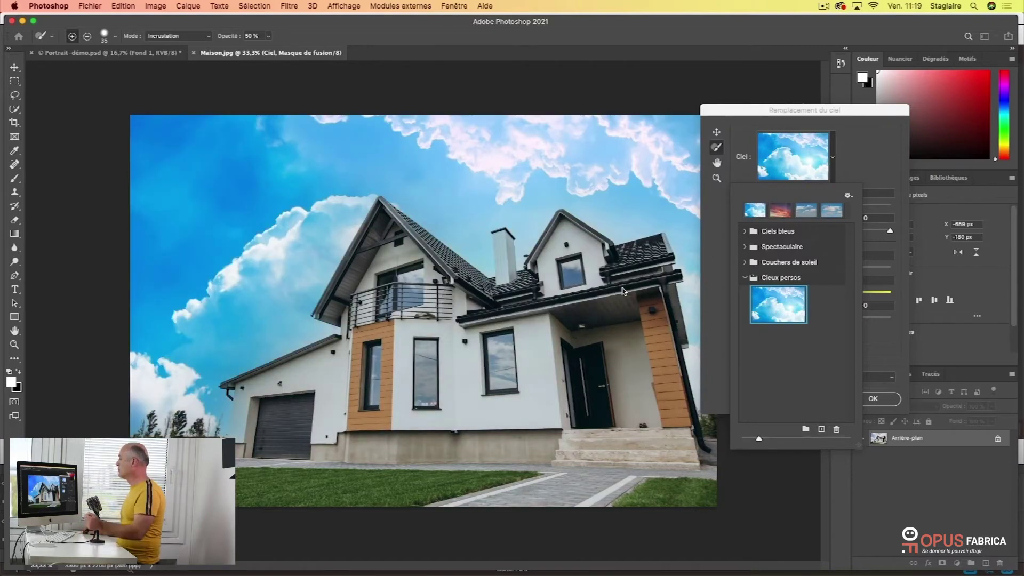
click(821, 429)
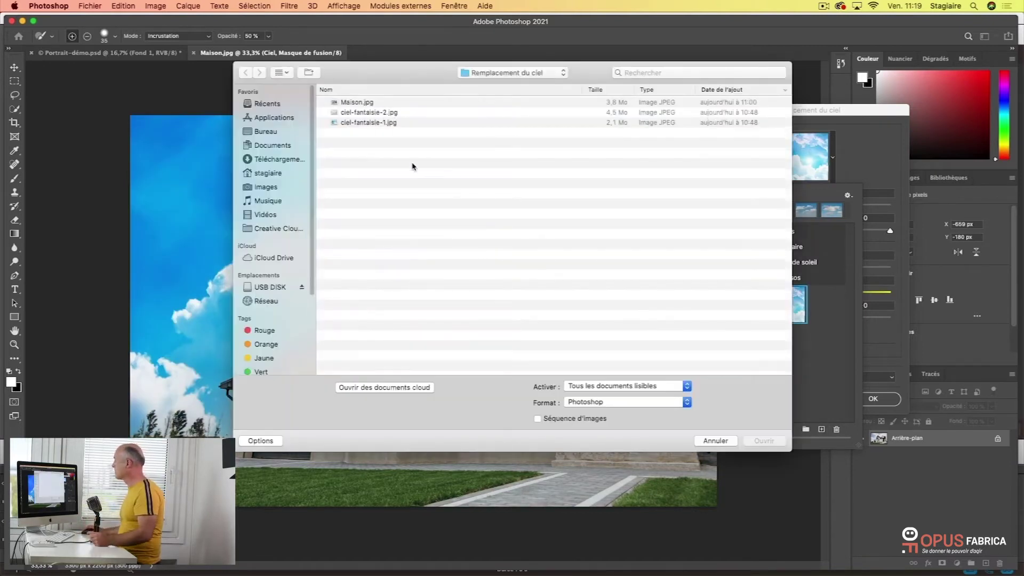
double_click(370, 113)
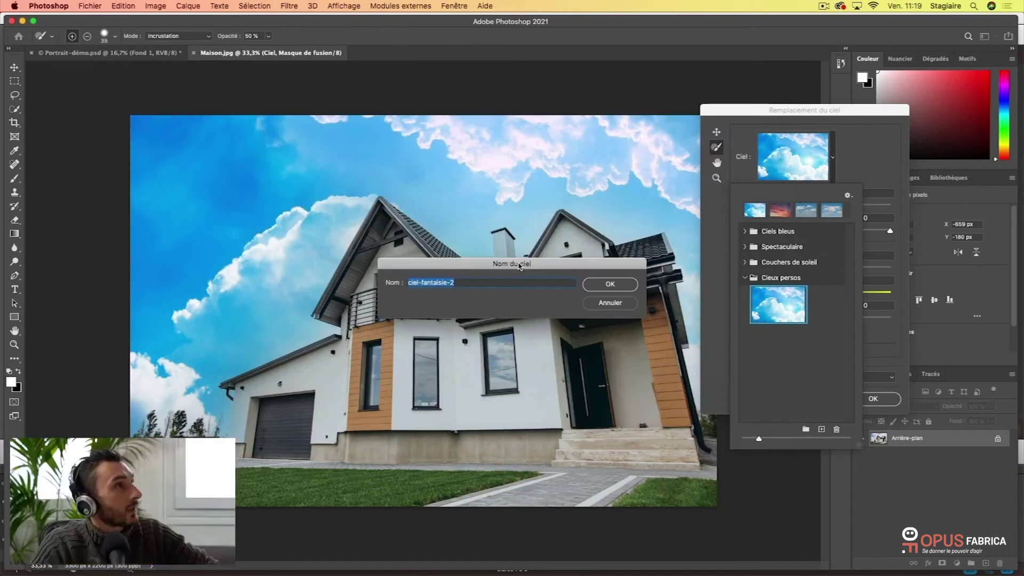
click(609, 285)
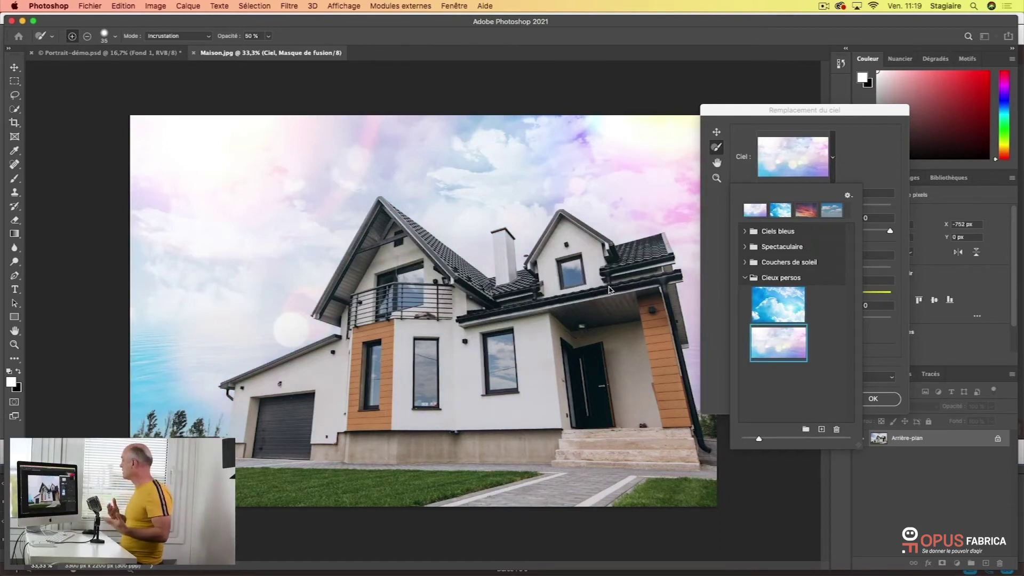
Apply the sky replacement with the output set to Nouveaux calques.
click(863, 158)
click(805, 378)
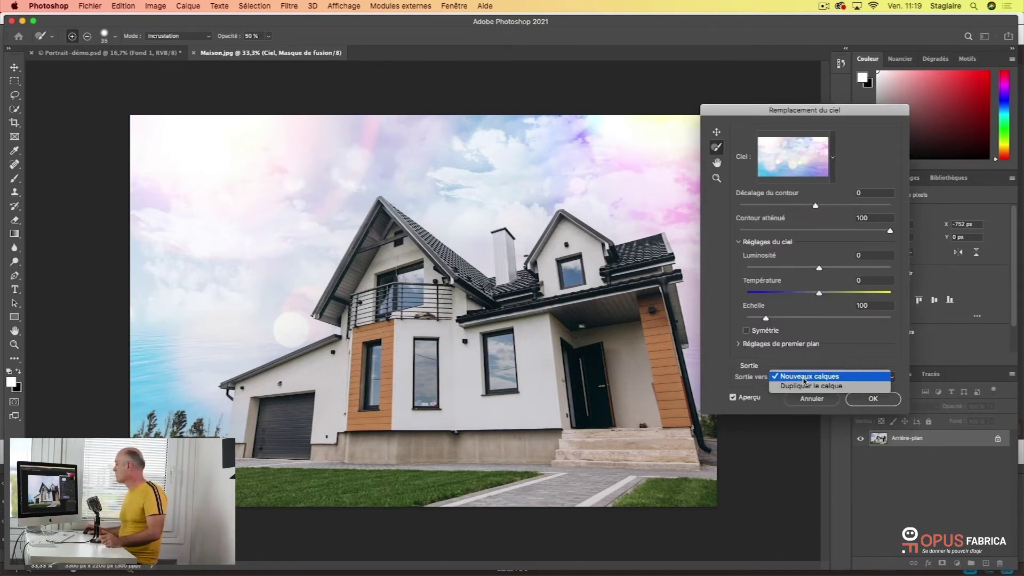
click(805, 376)
click(872, 398)
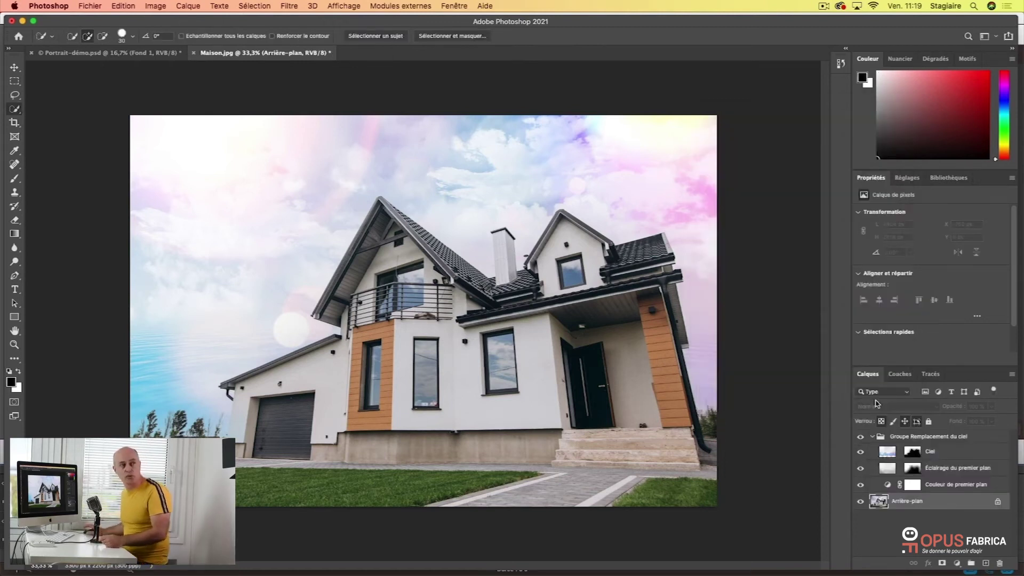
Detach the Calques panel, dock it as its own full-height column beside the canvas and narrow it.
drag(868, 373, 368, 141)
drag(485, 253, 615, 383)
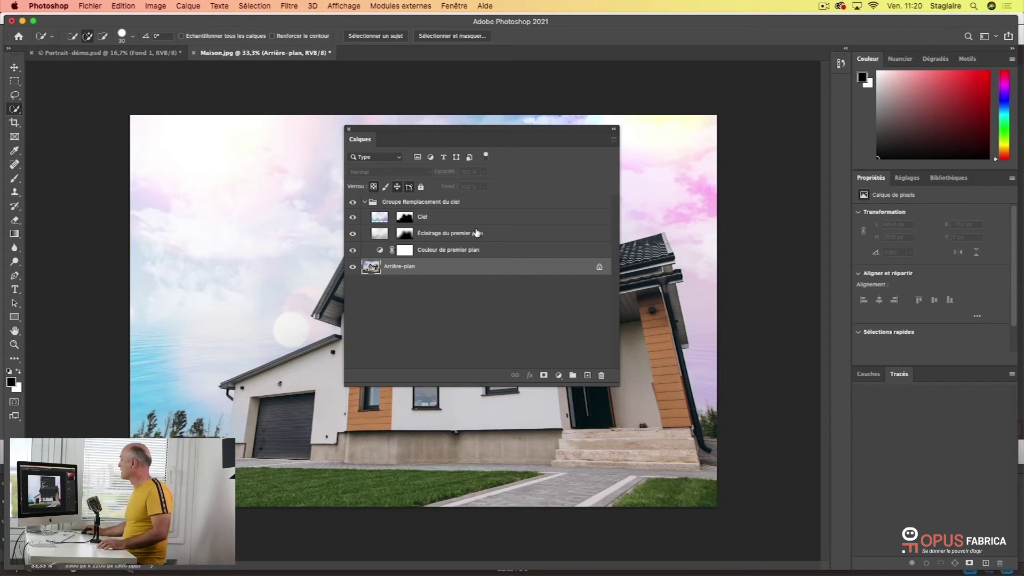
drag(612, 381, 510, 299)
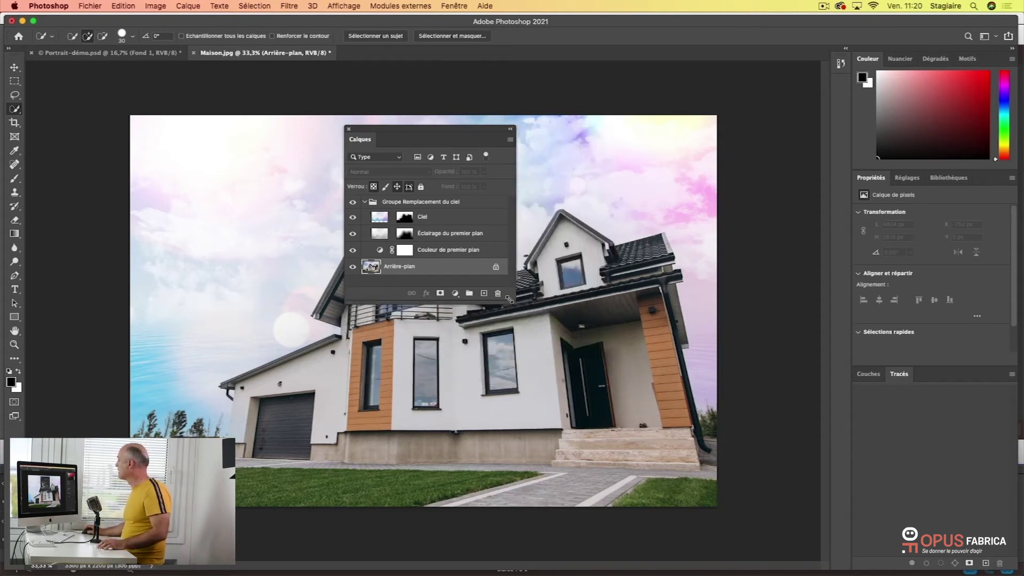
drag(446, 134, 838, 355)
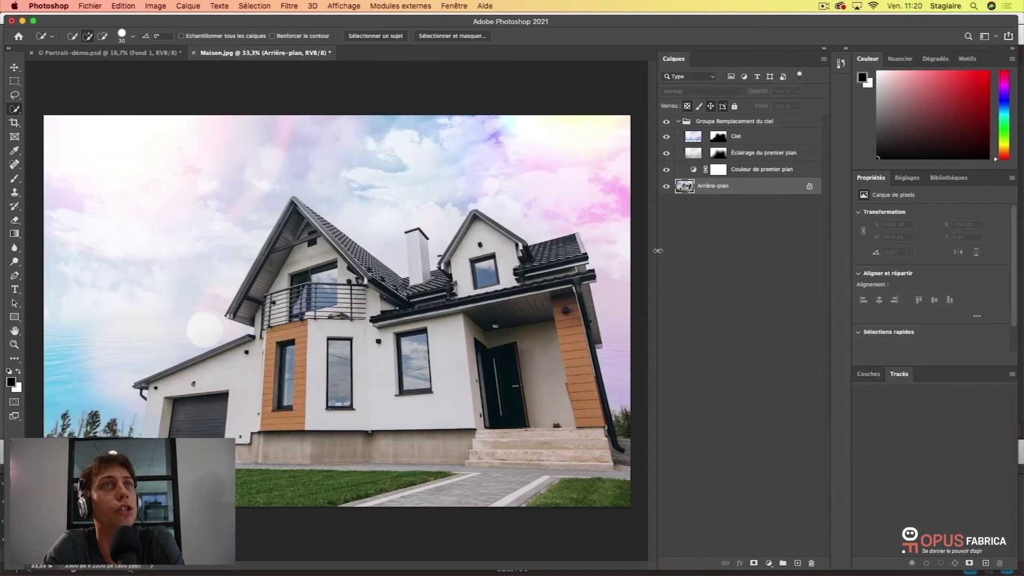
drag(657, 251, 731, 259)
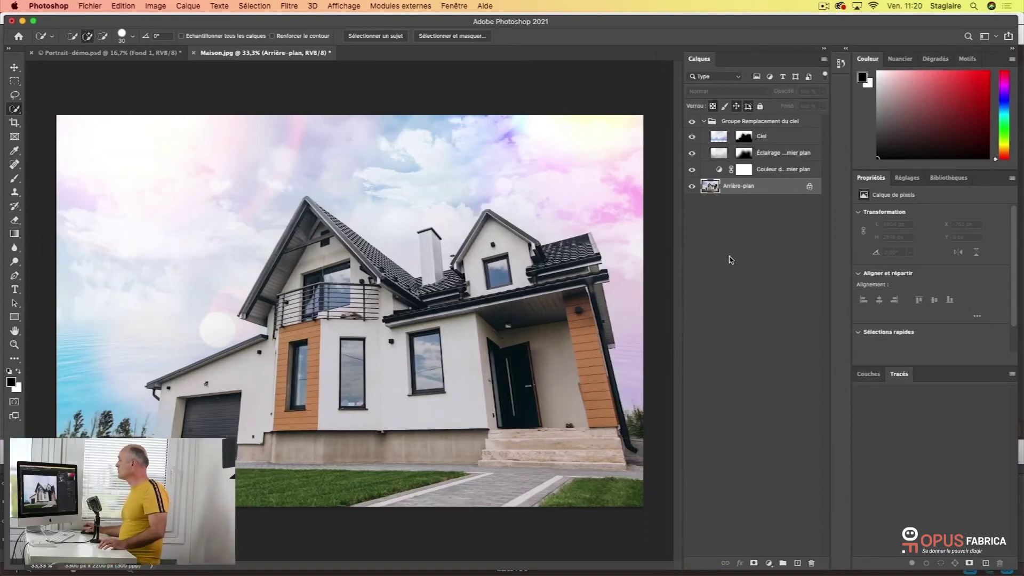
Examine the Ciel layer's mask on its own in black and white, and return to the normal image view.
click(744, 139)
alt+click(744, 139)
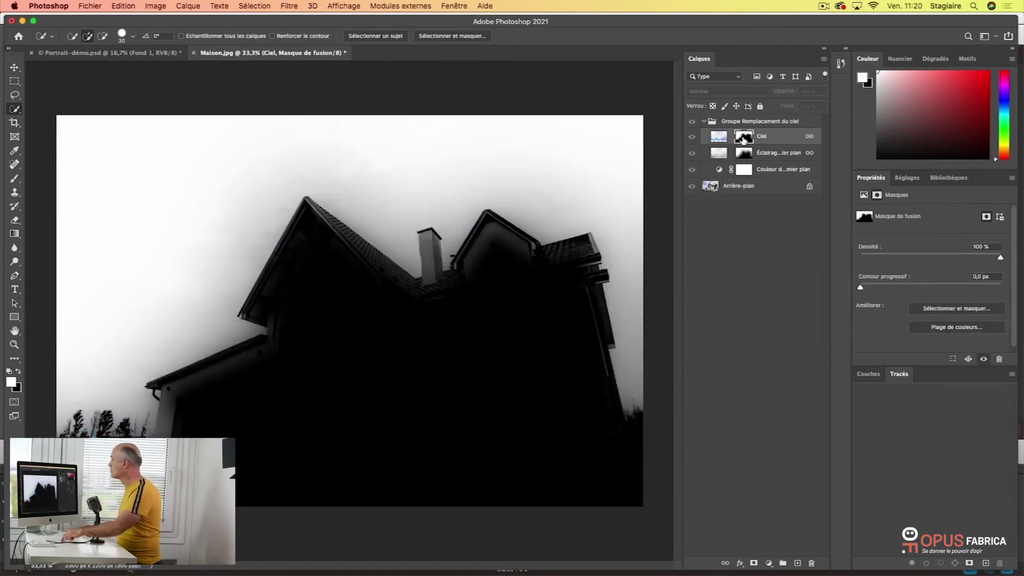
alt+click(744, 139)
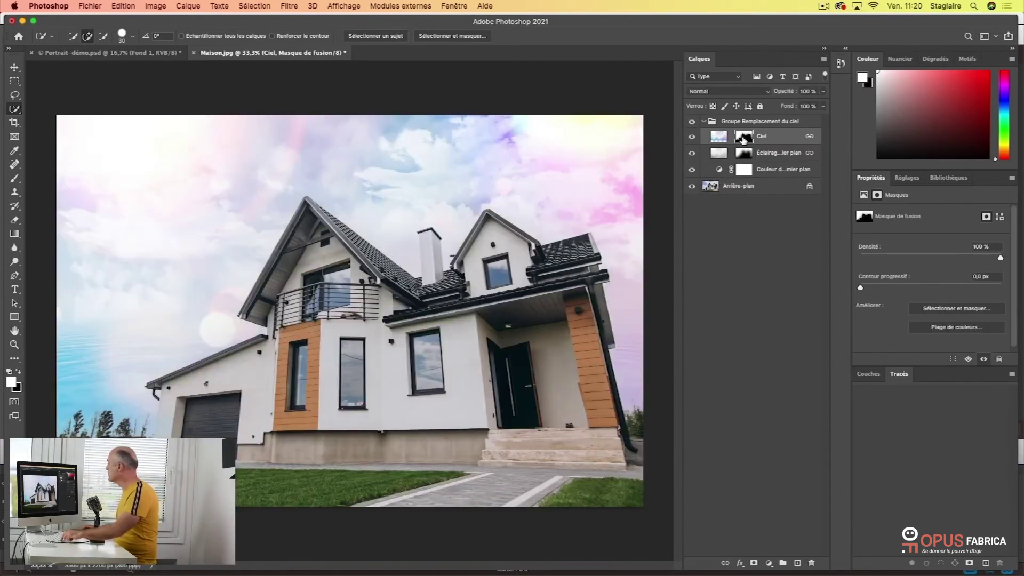
Quick-select the glass of the dormer, ground-floor and balcony windows on the Arrière-plan layer, trimming the selection at the balcony.
click(715, 184)
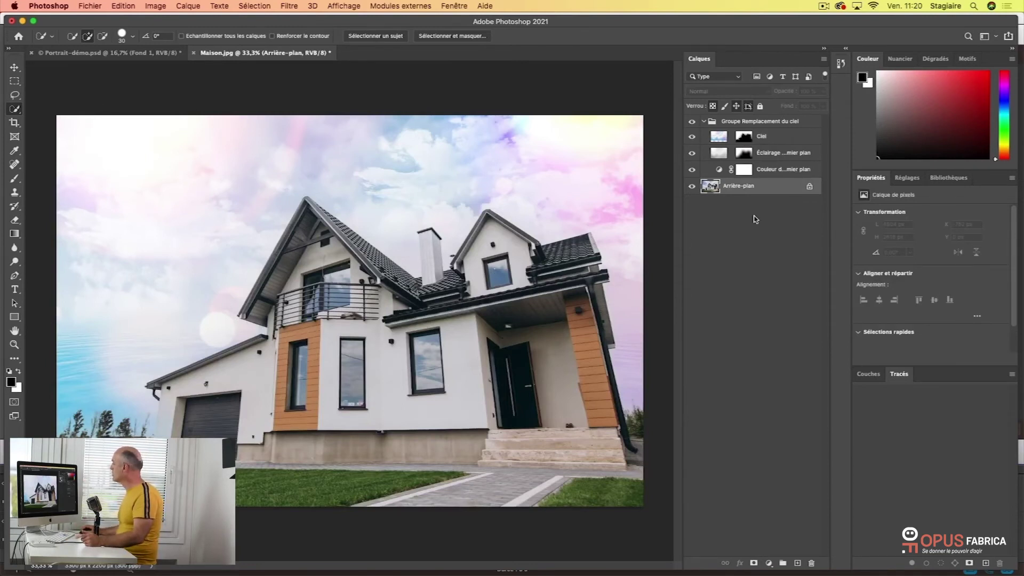
click(493, 272)
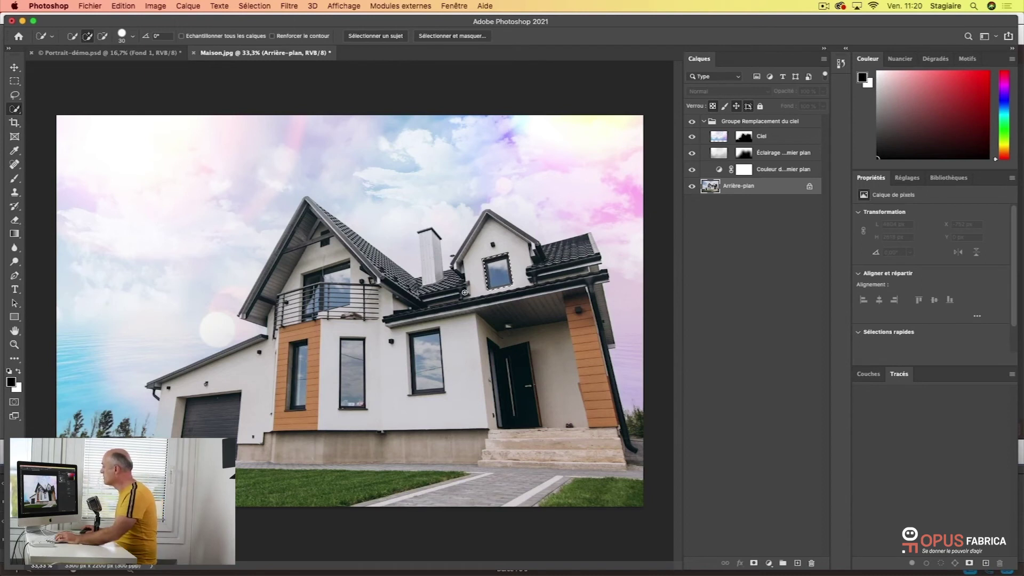
key(alt)
click(427, 348)
click(354, 362)
click(302, 369)
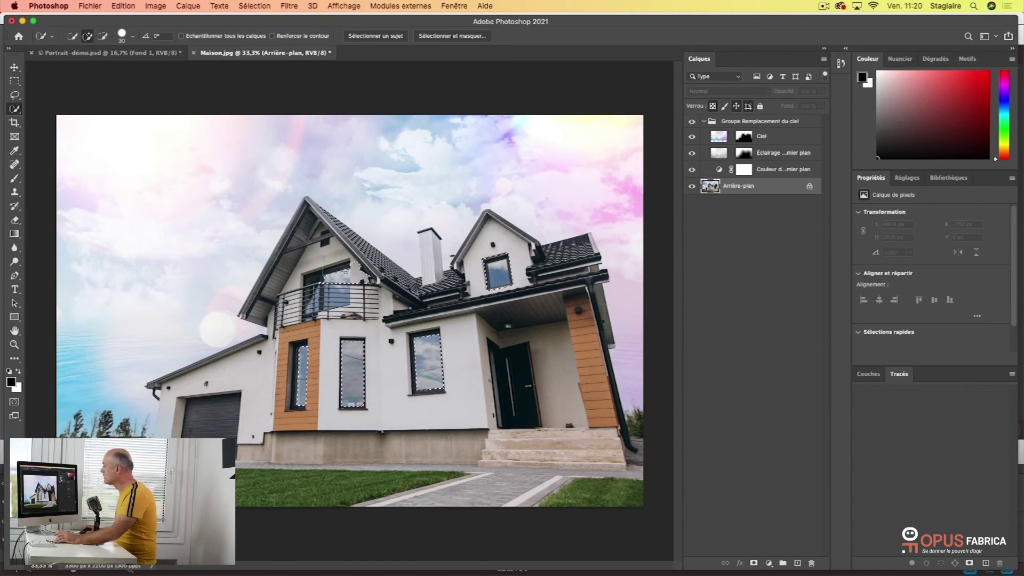
click(337, 288)
click(315, 302)
alt+click(362, 304)
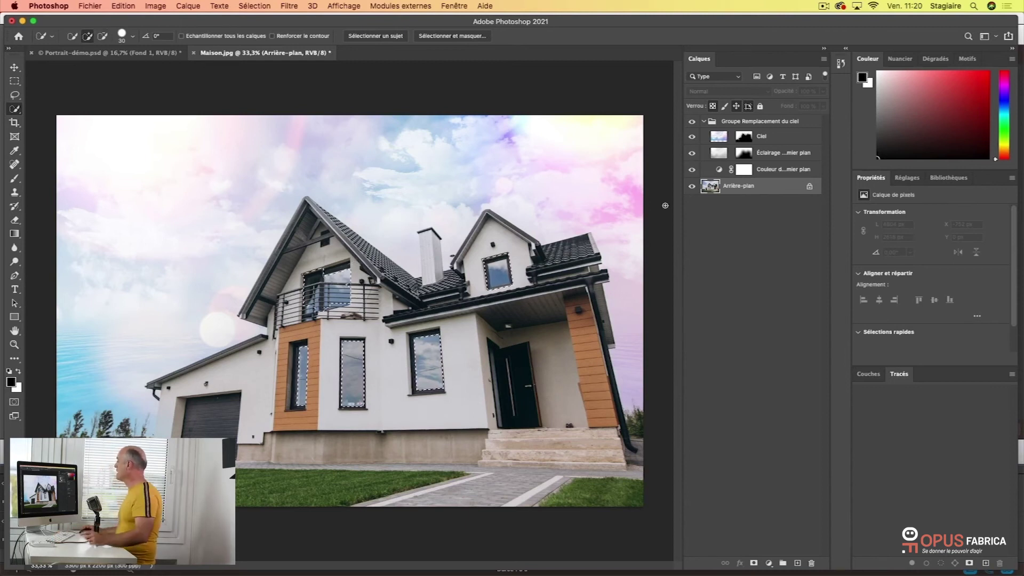
Fill the selected windows with Blanc in the Ciel layer's mask, in Normal mode at 100% opacity.
click(743, 140)
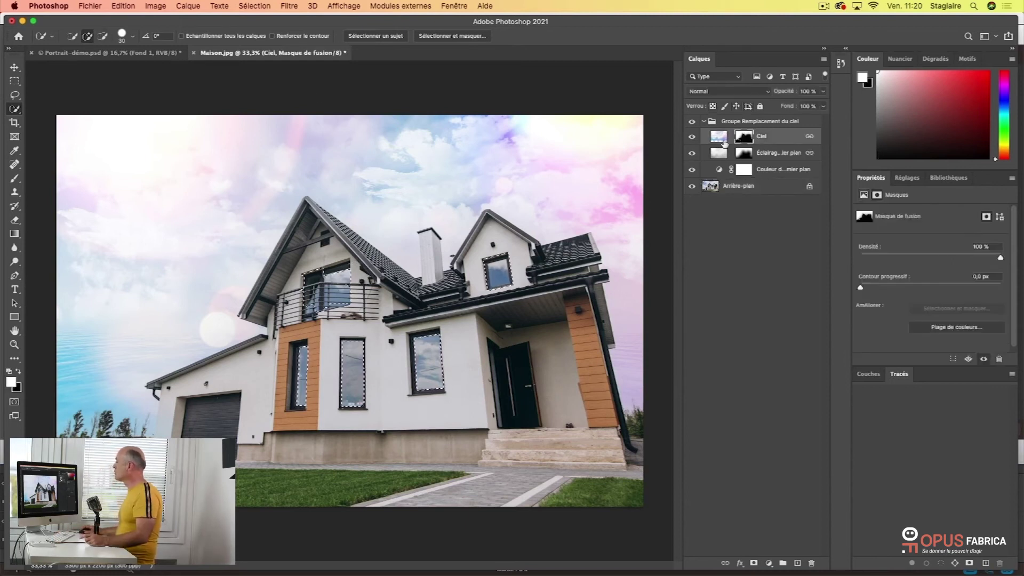
click(121, 6)
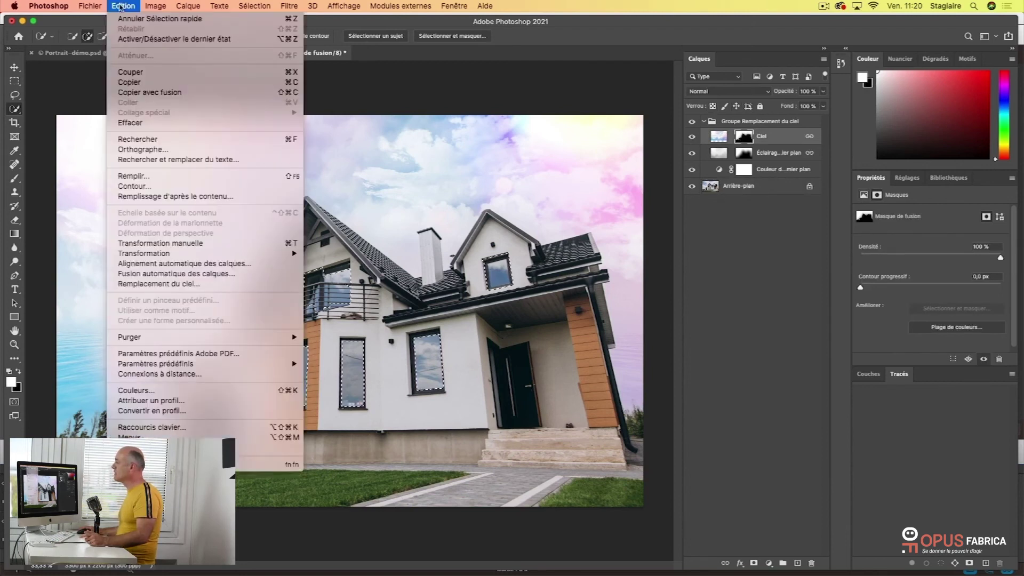
click(133, 176)
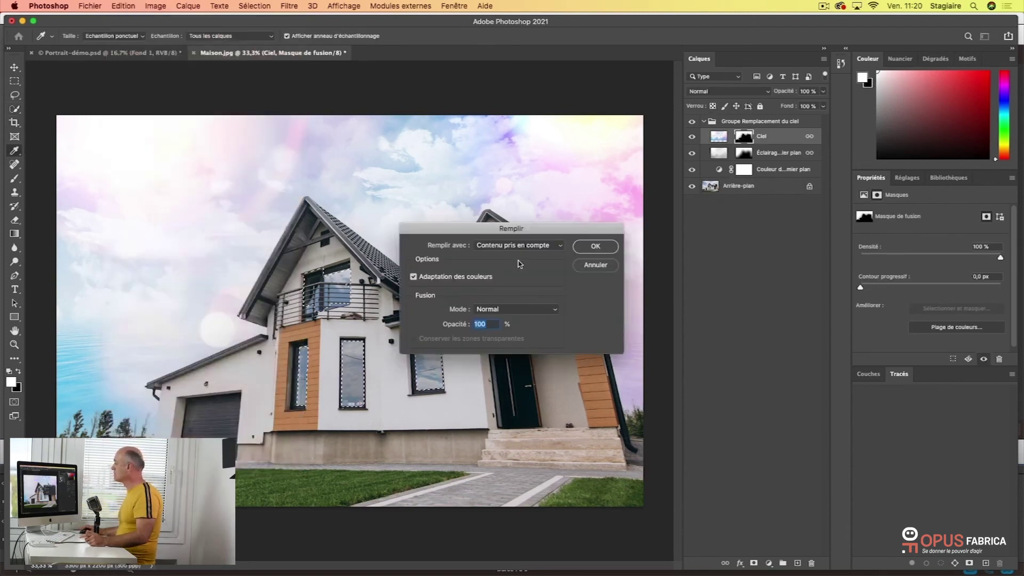
click(517, 245)
click(498, 293)
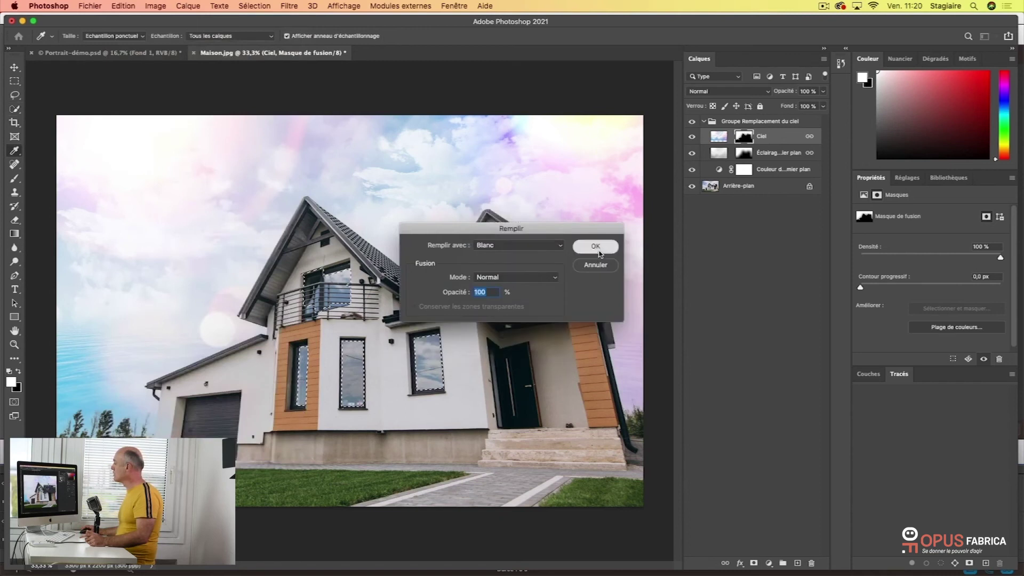
click(595, 247)
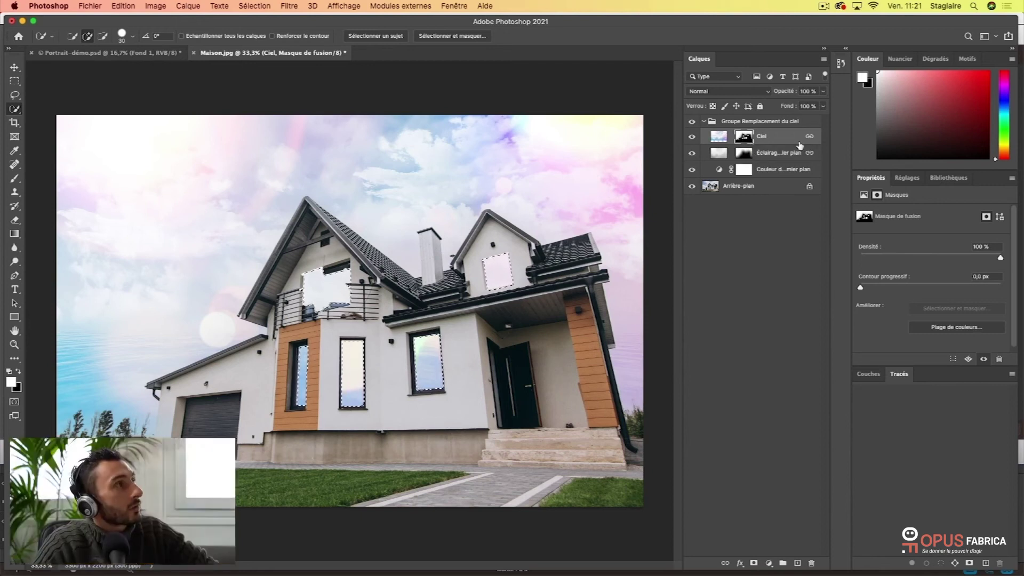
Undo the white fill on the Ciel mask and clear the window selection.
key(BackSpace)
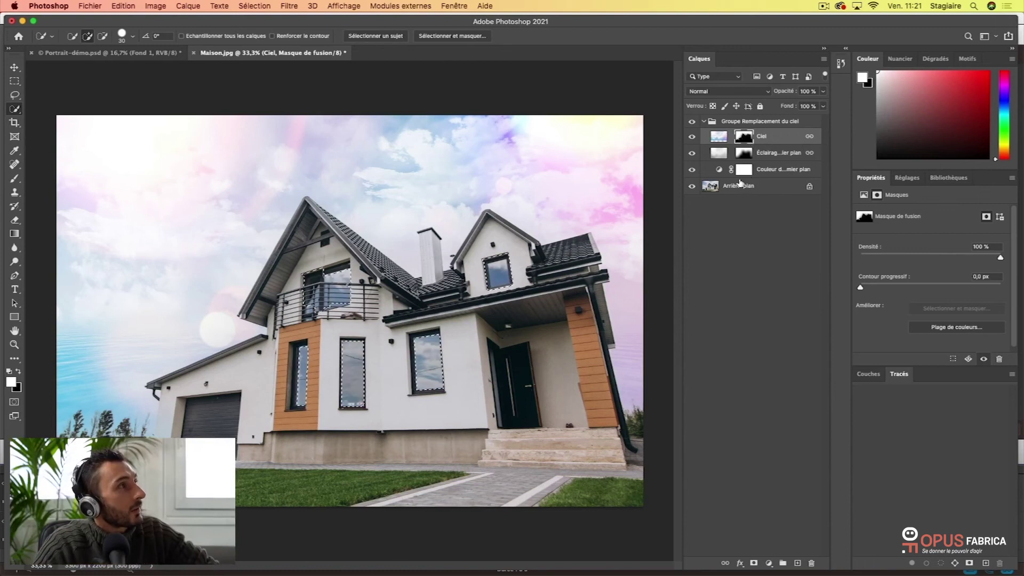
key(super+d)
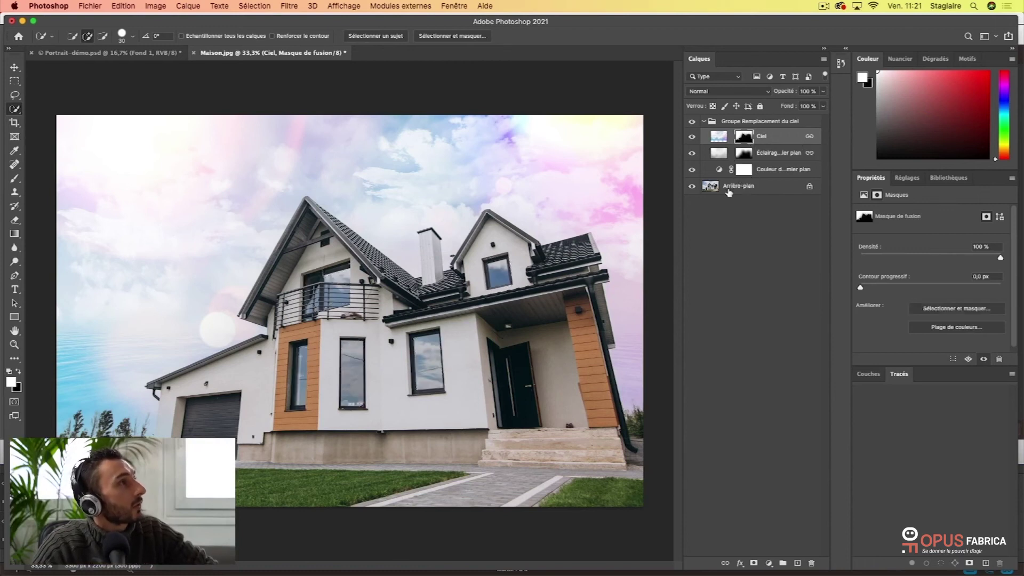